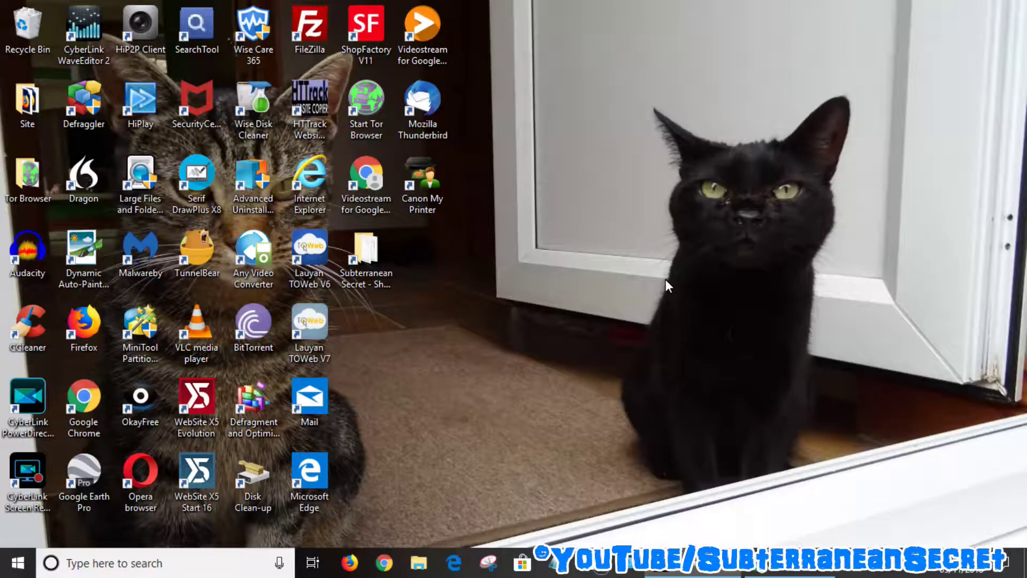
# Step: Restore the Chrome window showing woorank.com and dismiss the small preview popup
pyautogui.click(790, 567)
pyautogui.moveTo(692, 562)
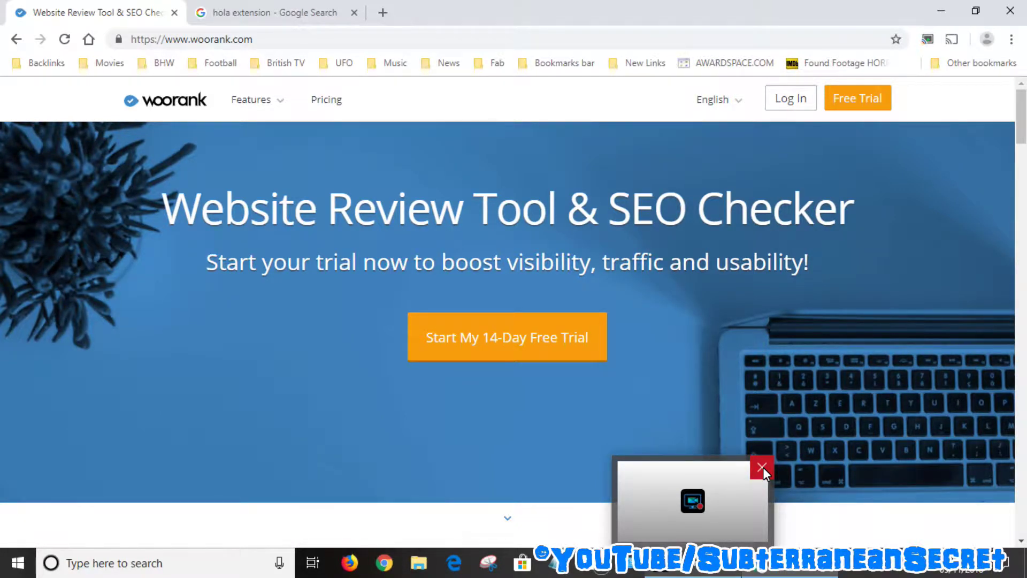
pyautogui.click(763, 468)
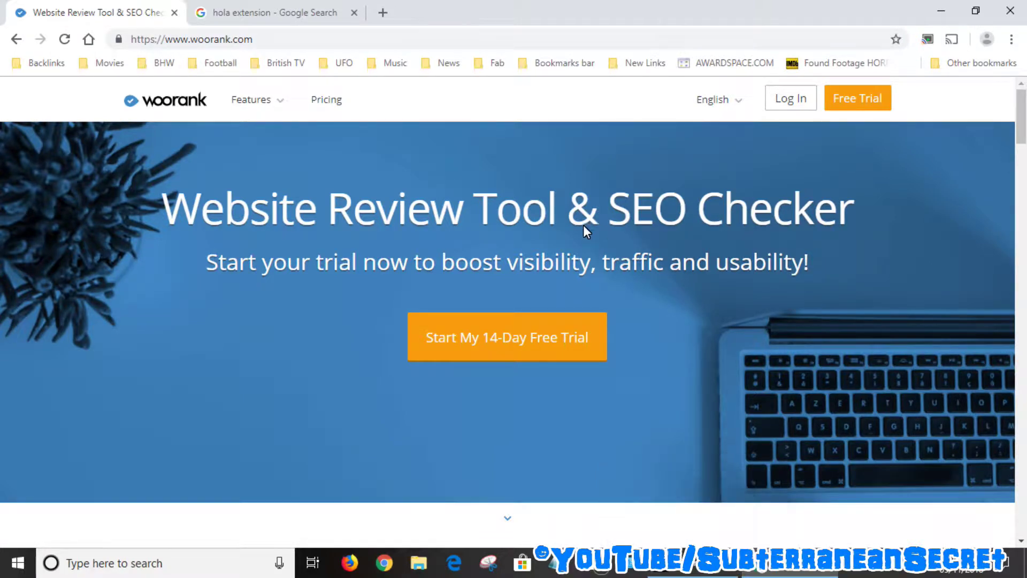
# Step: Open the 'Unlimited Free VPN - Hola' Chrome Web Store listing from the 'hola extension' search results
pyautogui.click(267, 13)
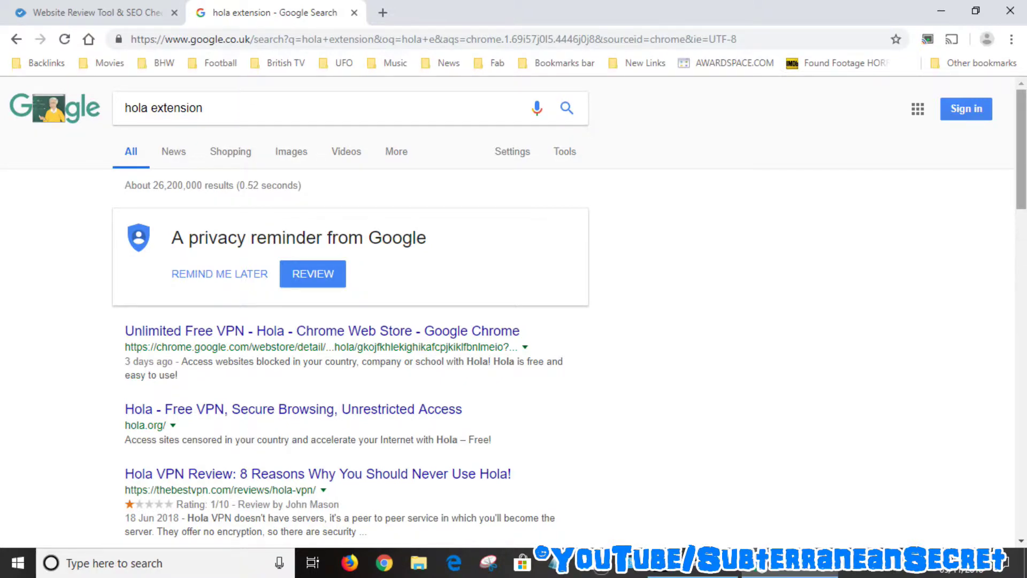
pyautogui.moveTo(1020, 215); pyautogui.dragTo(1019, 229)
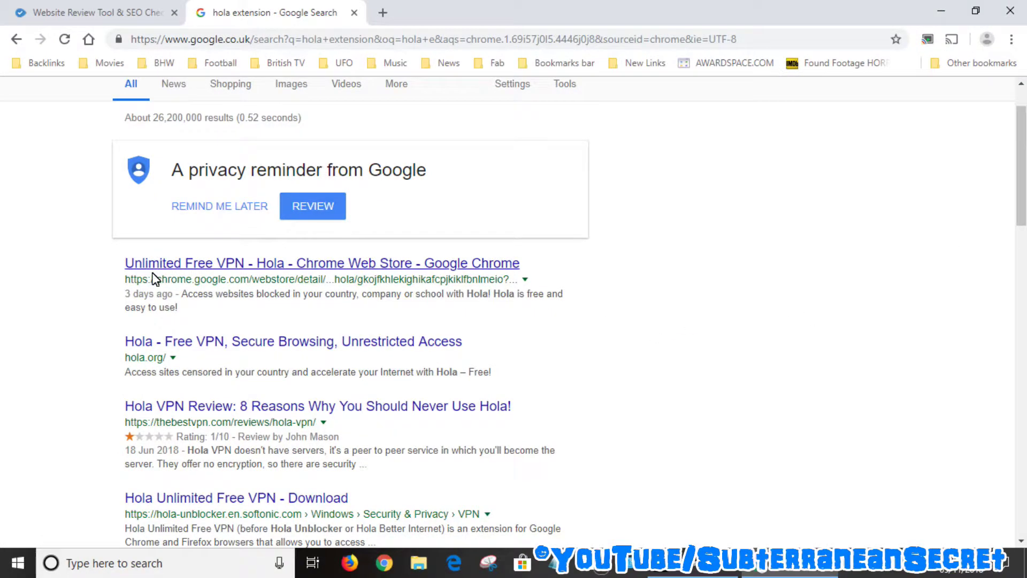
pyautogui.click(175, 265)
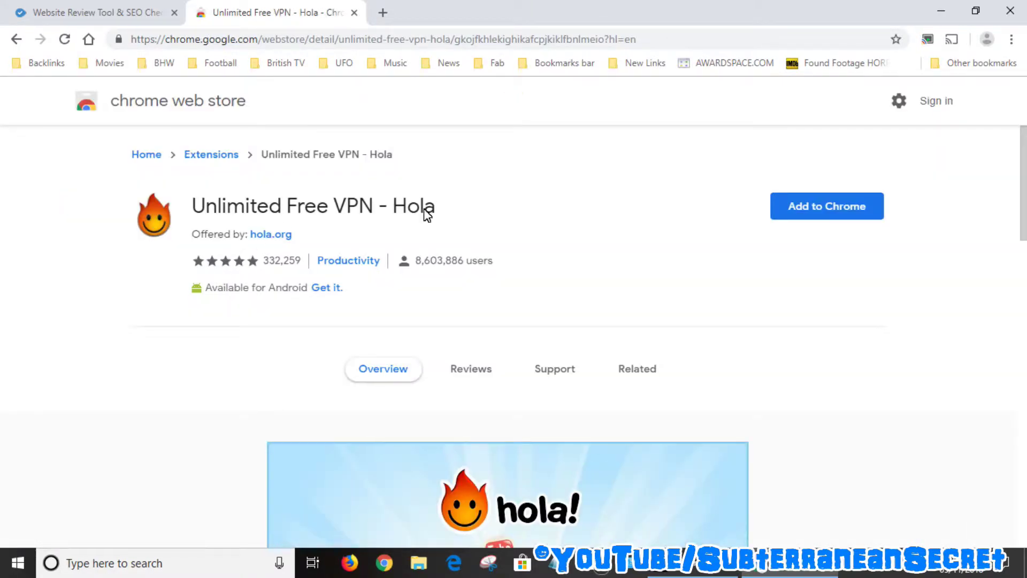
# Step: Add the Hola VPN extension to Chrome, confirm it, and dismiss the added notice
pyautogui.click(822, 206)
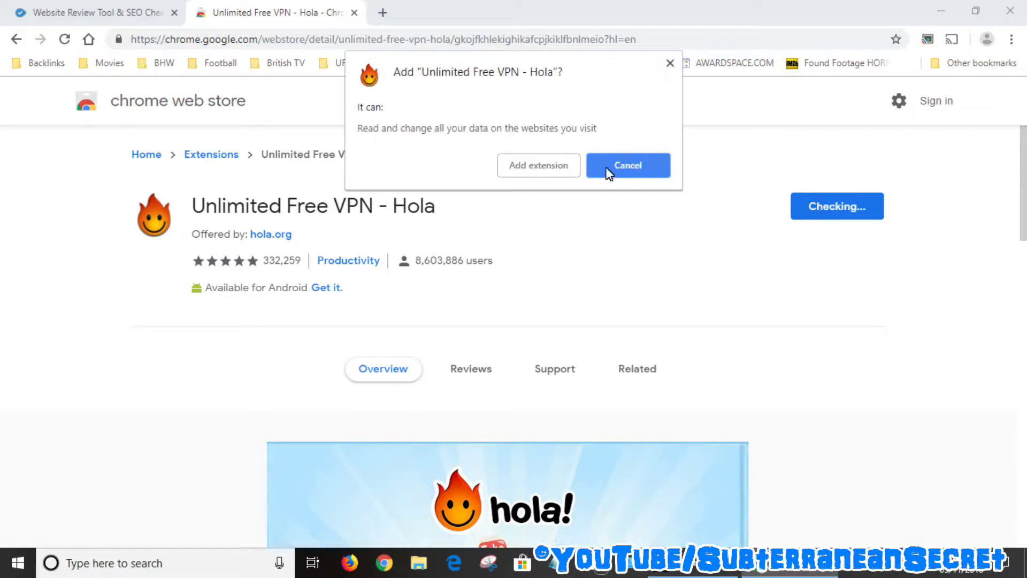
pyautogui.click(520, 166)
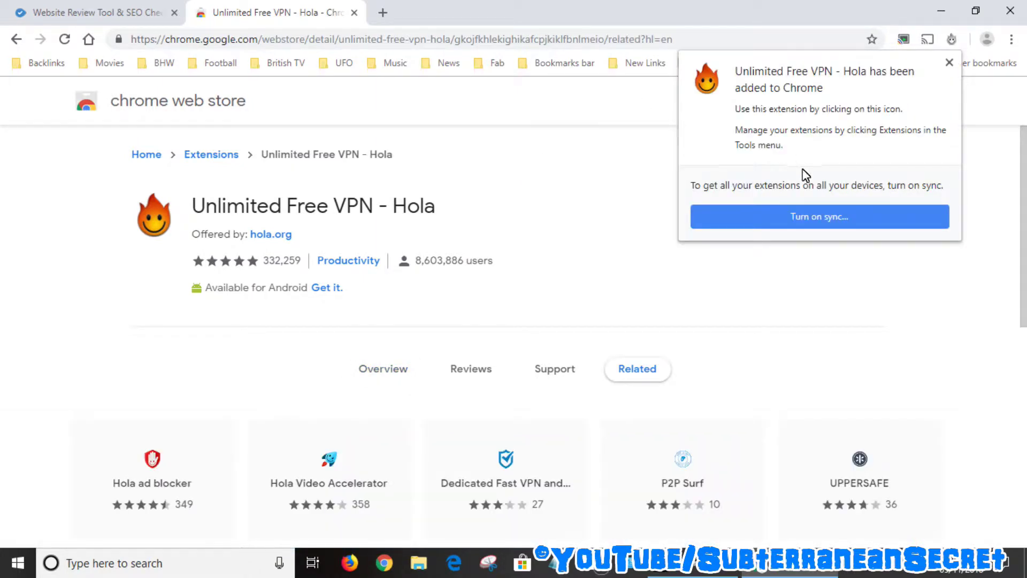
pyautogui.click(951, 63)
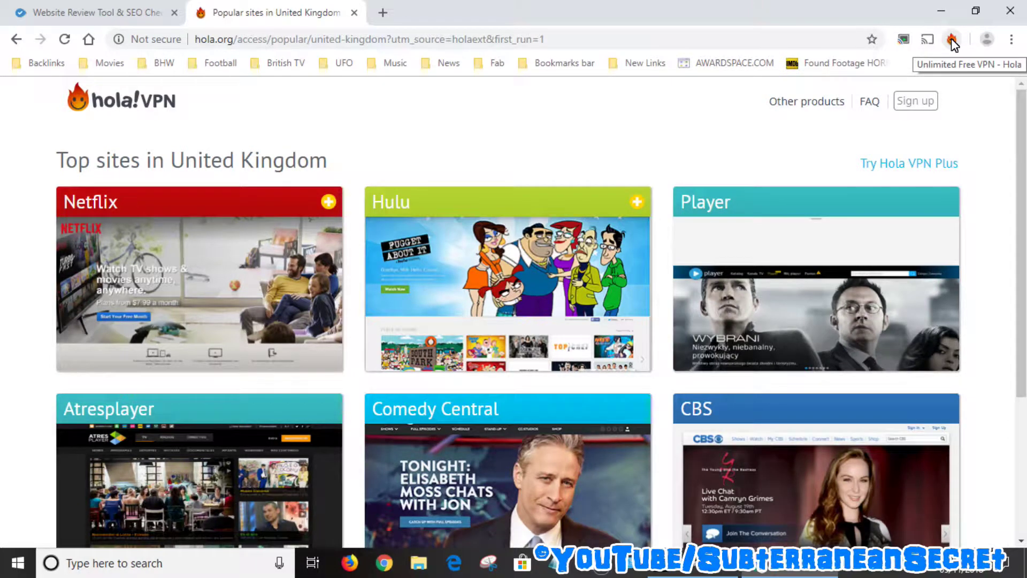
# Step: On the WooRank tab, set Hola VPN to United Kingdom and confirm the connection worked
pyautogui.click(81, 12)
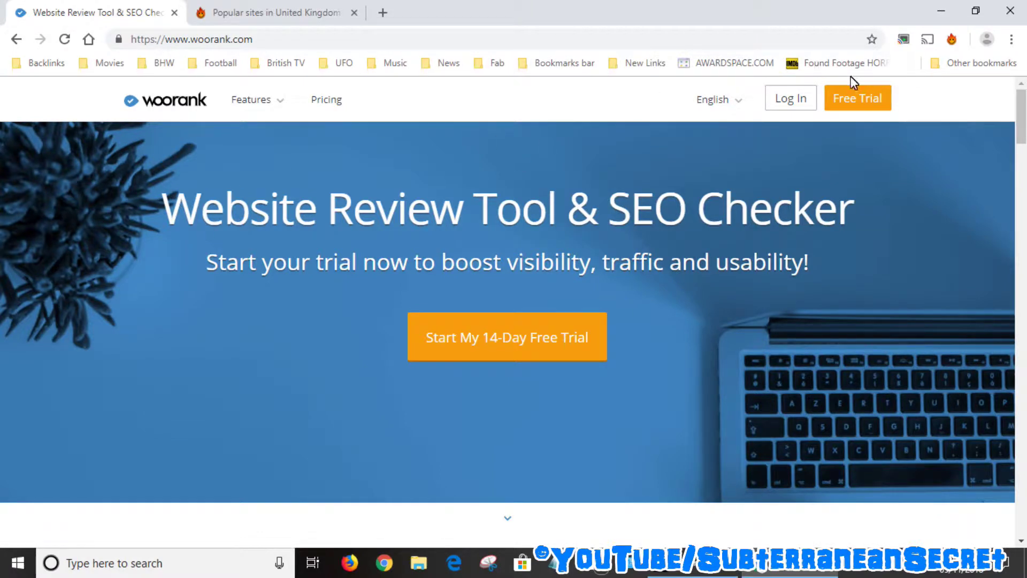
pyautogui.click(950, 39)
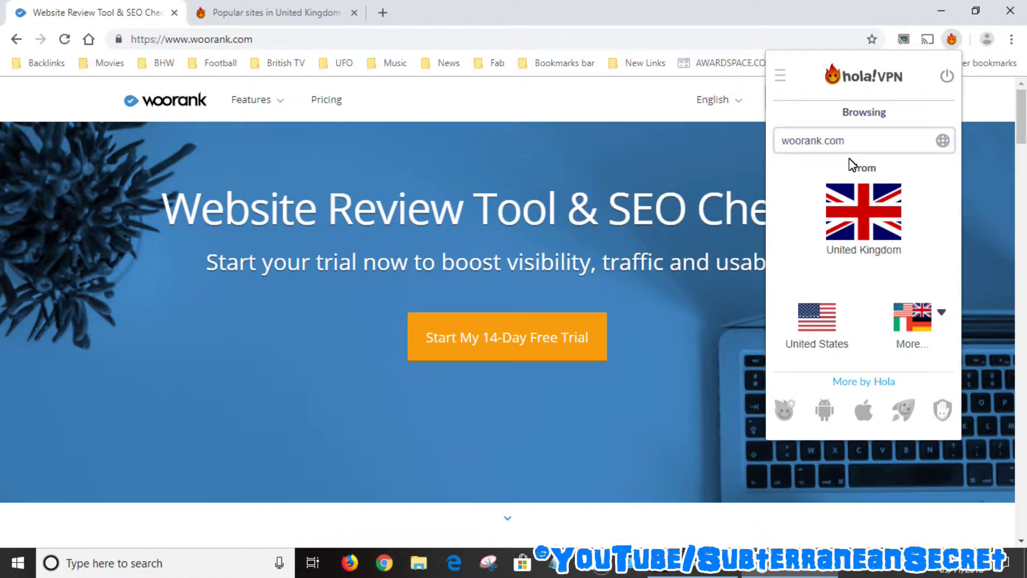
pyautogui.click(836, 224)
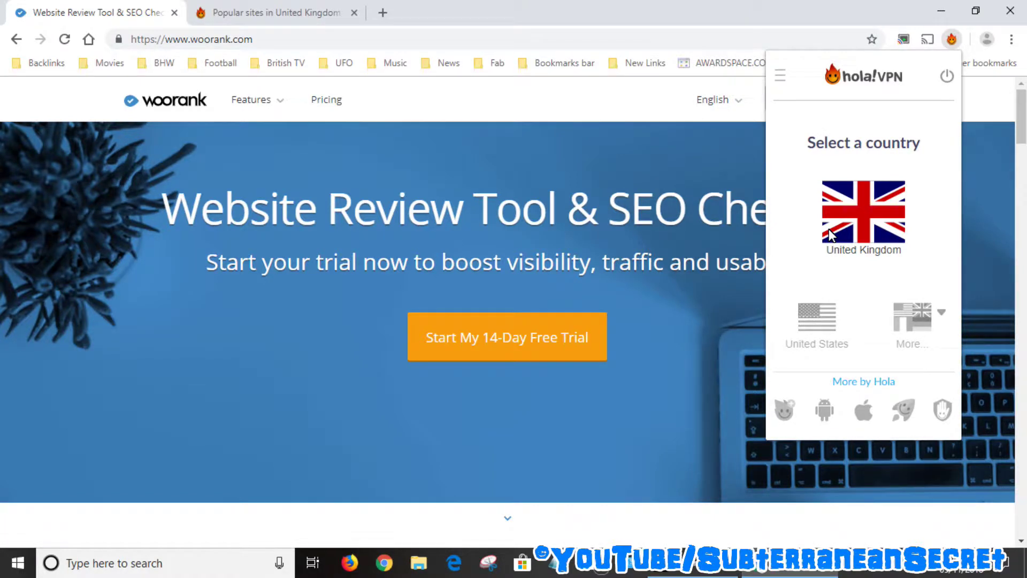
pyautogui.click(847, 232)
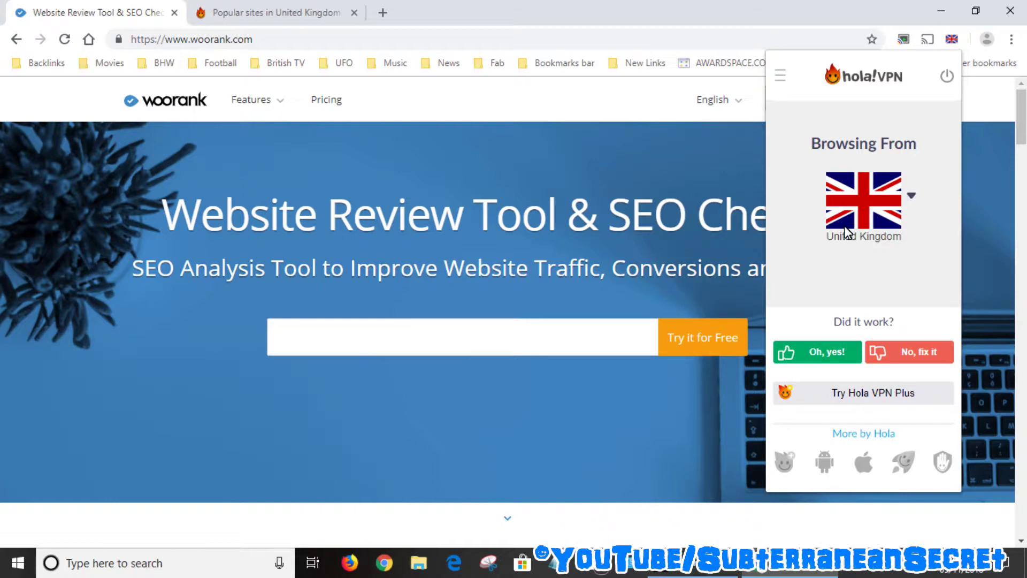
pyautogui.click(816, 353)
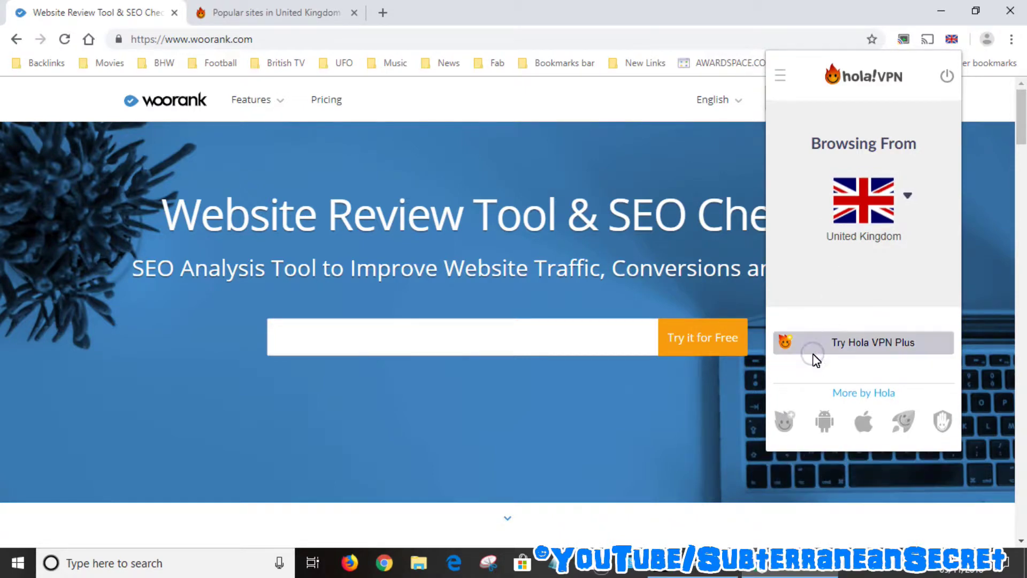
pyautogui.click(1007, 133)
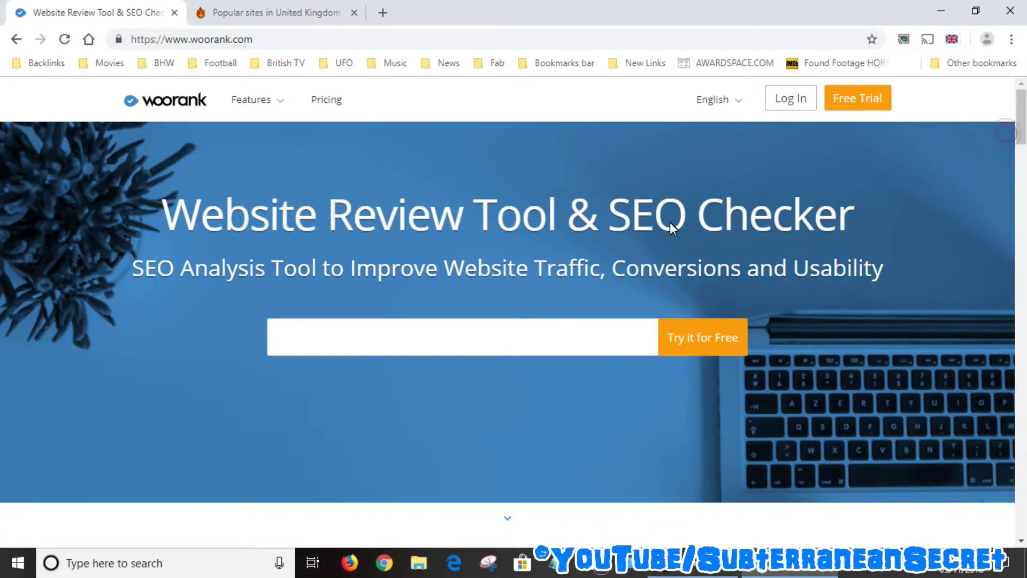
# Step: Submit viraltech.co.uk for a WooRank audit, close the 'Don't go!' offer, and return home
pyautogui.click(384, 340)
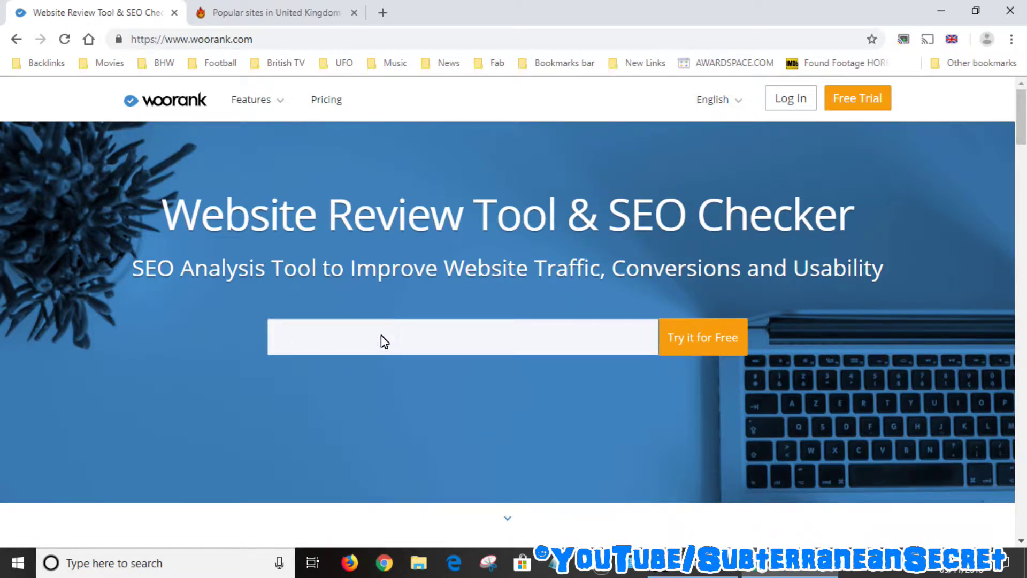
pyautogui.write('www')
pyautogui.write('.viralte')
pyautogui.write('ch.co.uk')
pyautogui.press('Return')
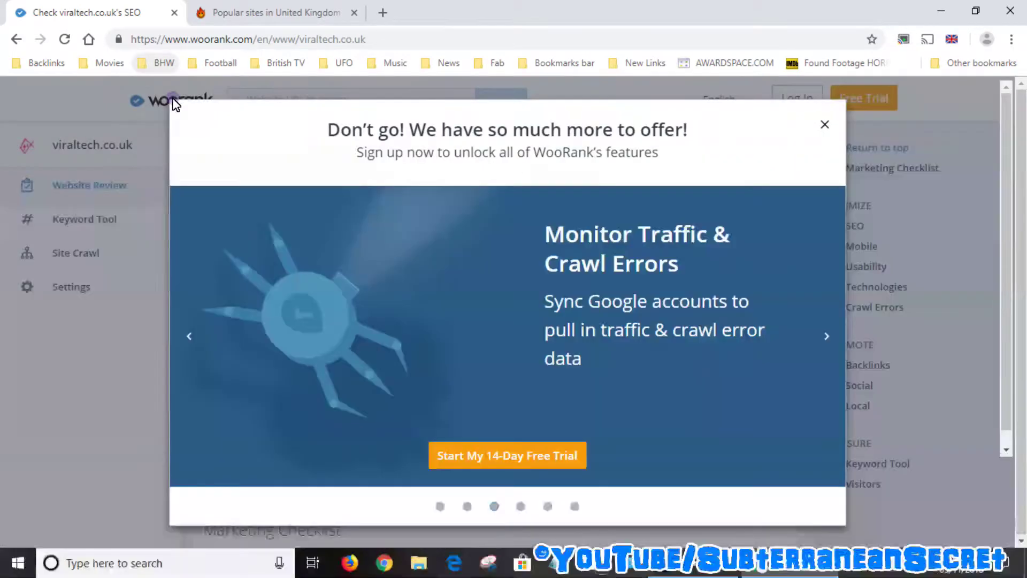
pyautogui.click(514, 136)
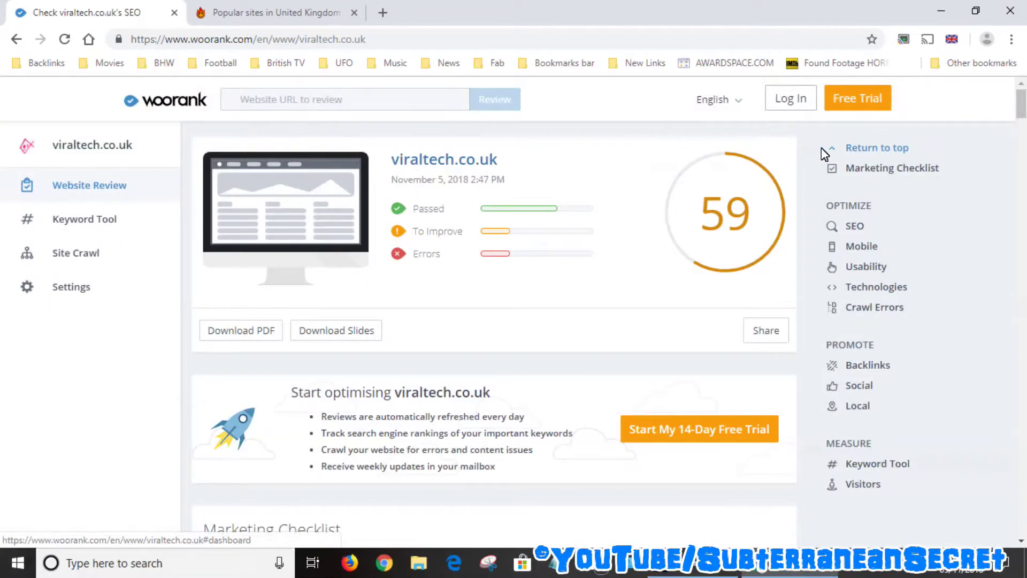
pyautogui.click(182, 108)
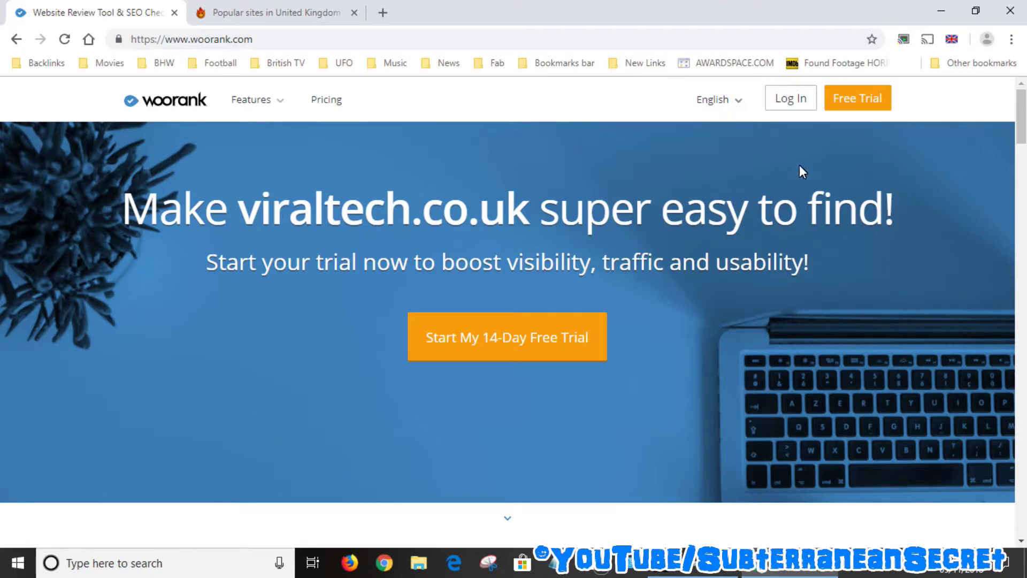
# Step: Clear all-time browsing history, cookies and cached files from Chrome's History page
pyautogui.click(1013, 40)
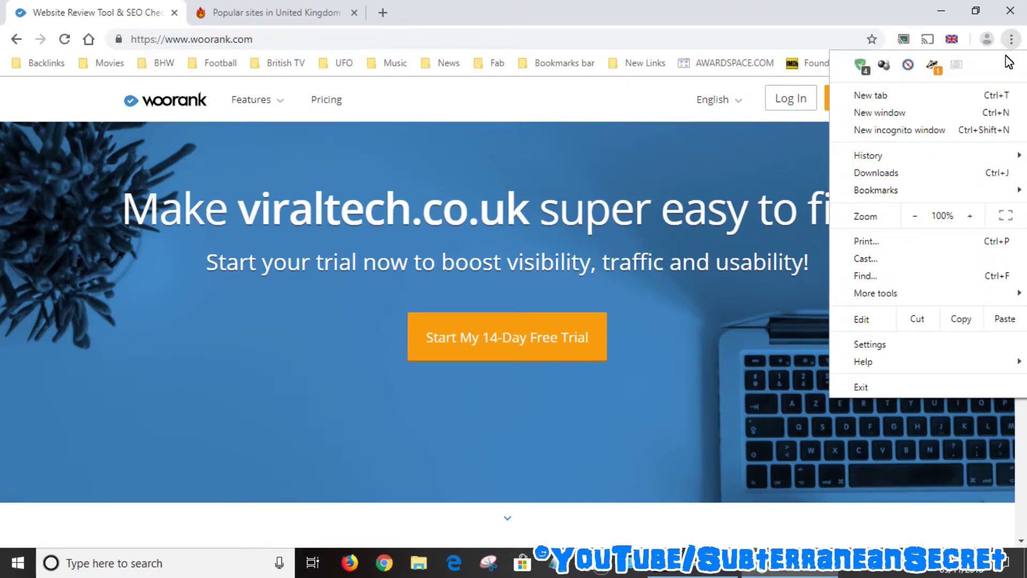
pyautogui.moveTo(869, 155)
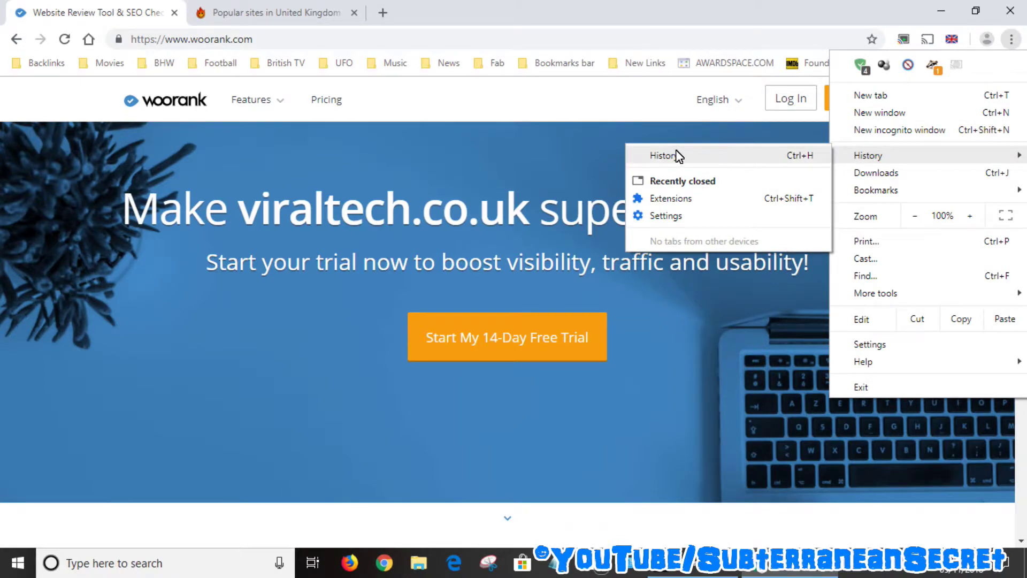
pyautogui.click(670, 161)
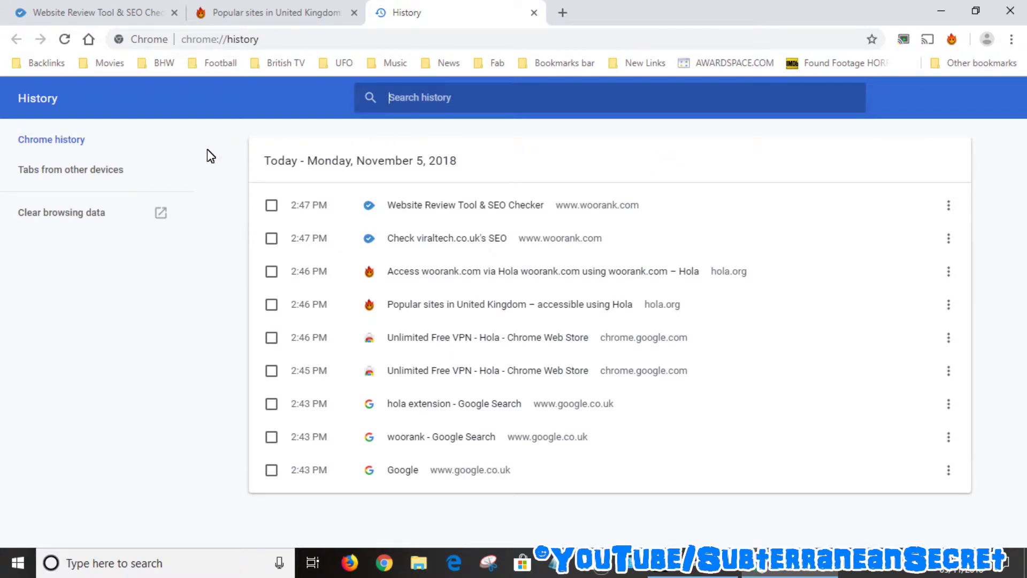
pyautogui.click(78, 216)
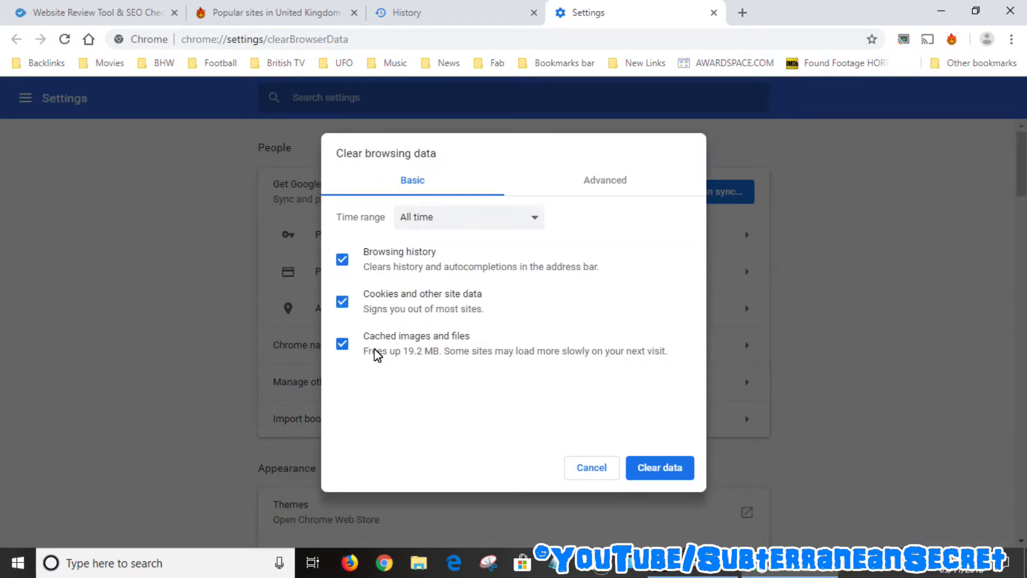
pyautogui.click(658, 464)
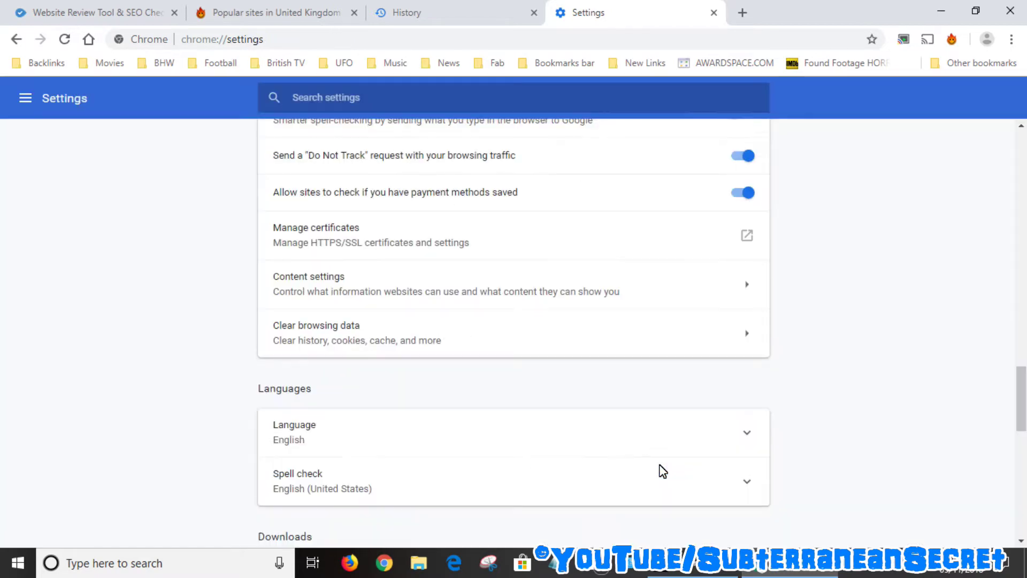
# Step: Close the settings tab and the Chrome window, then select Google Chrome on the desktop
pyautogui.click(714, 13)
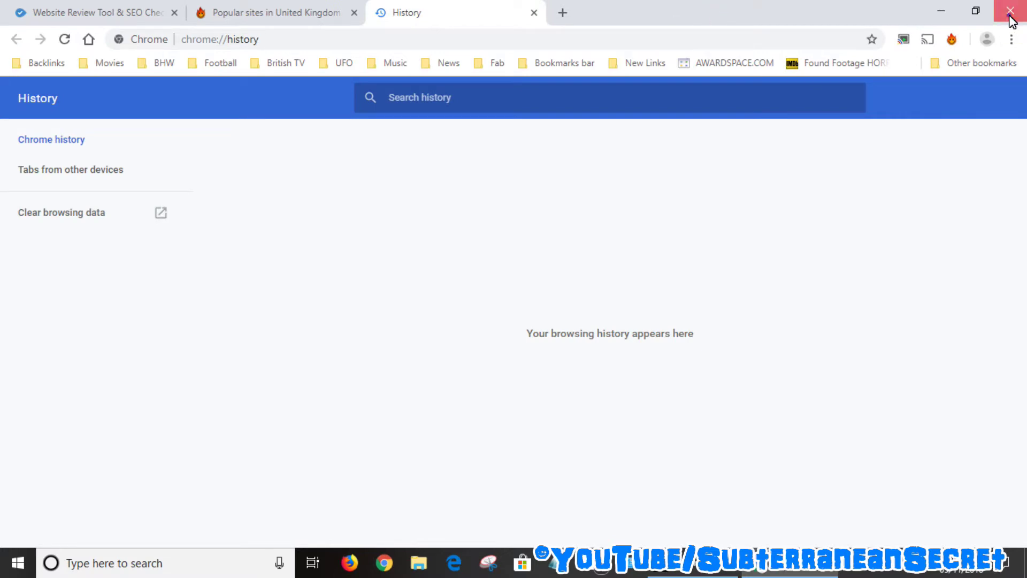
pyautogui.click(1011, 12)
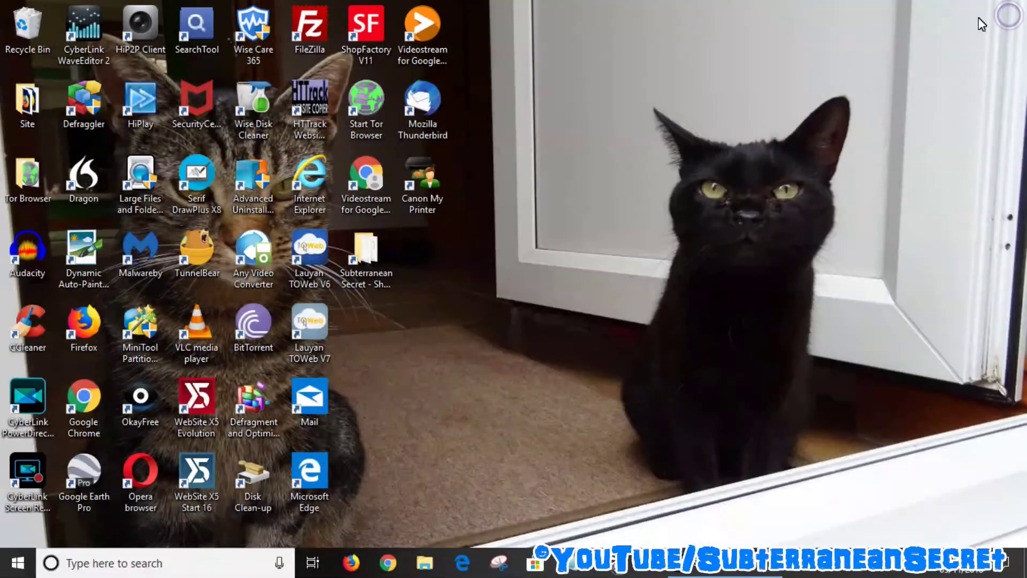
pyautogui.click(87, 410)
# Step: Relaunch Chrome, search Google for 'woorank', and open the WooRank website result
pyautogui.doubleClick(87, 410)
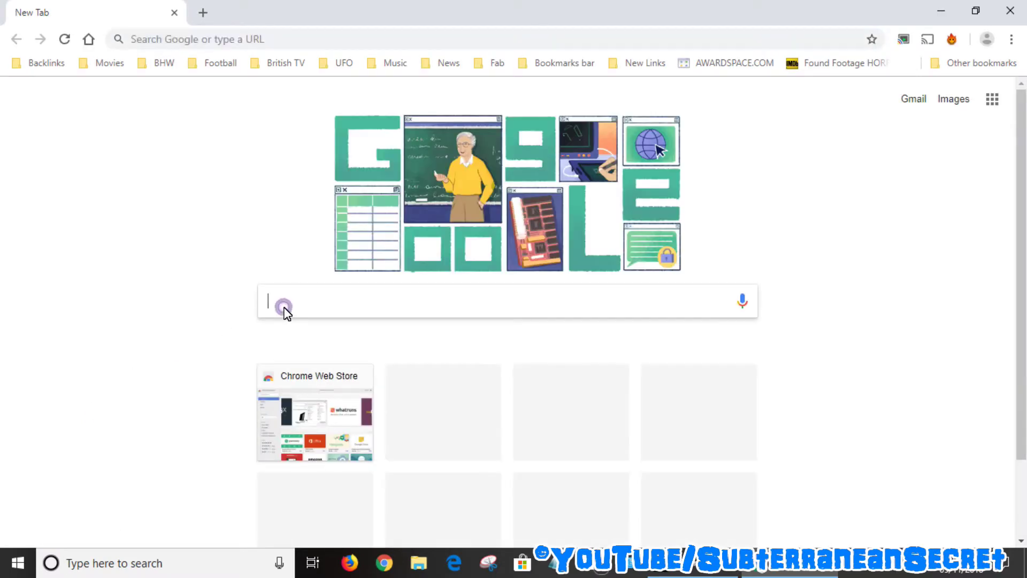
pyautogui.write('woor')
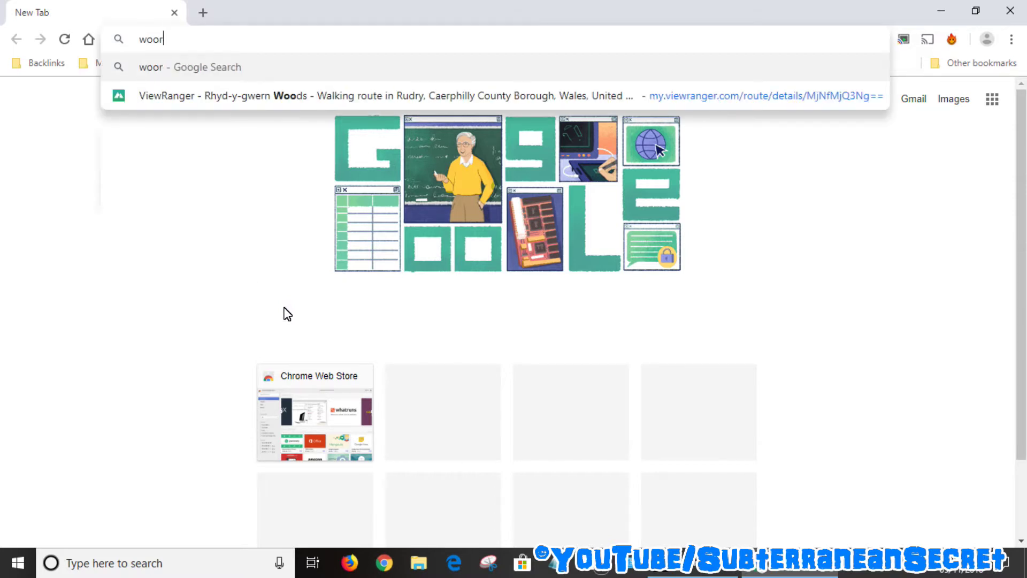
pyautogui.write('ank')
pyautogui.press('Return')
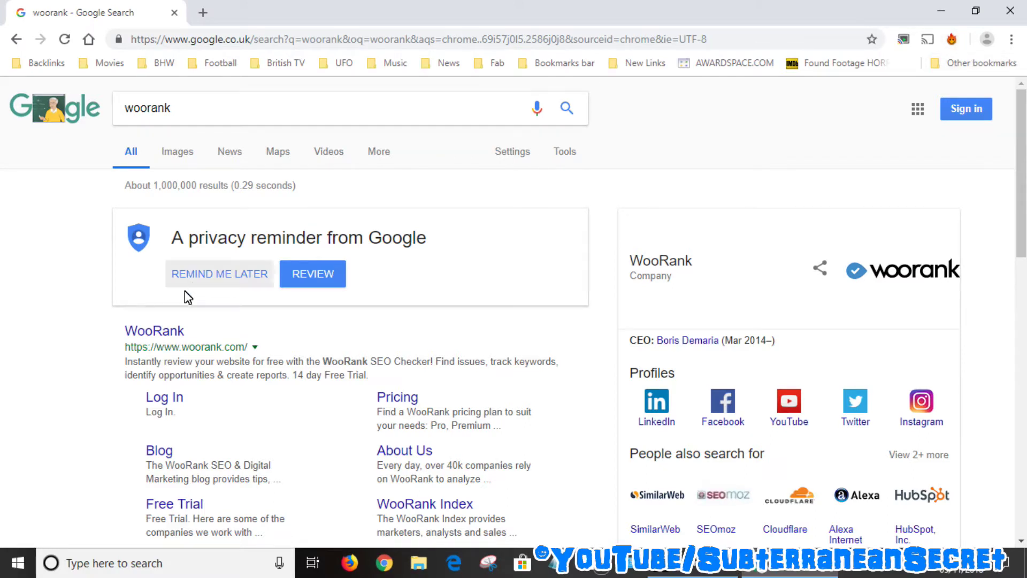
pyautogui.click(158, 336)
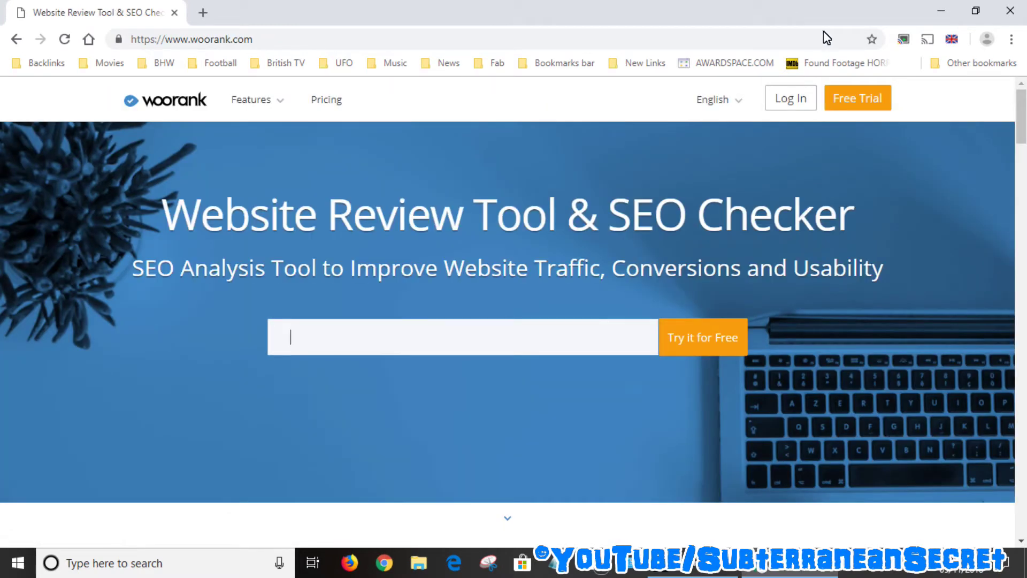
pyautogui.click(449, 336)
pyautogui.write('www')
pyautogui.write('.yout')
pyautogui.write('ube.com')
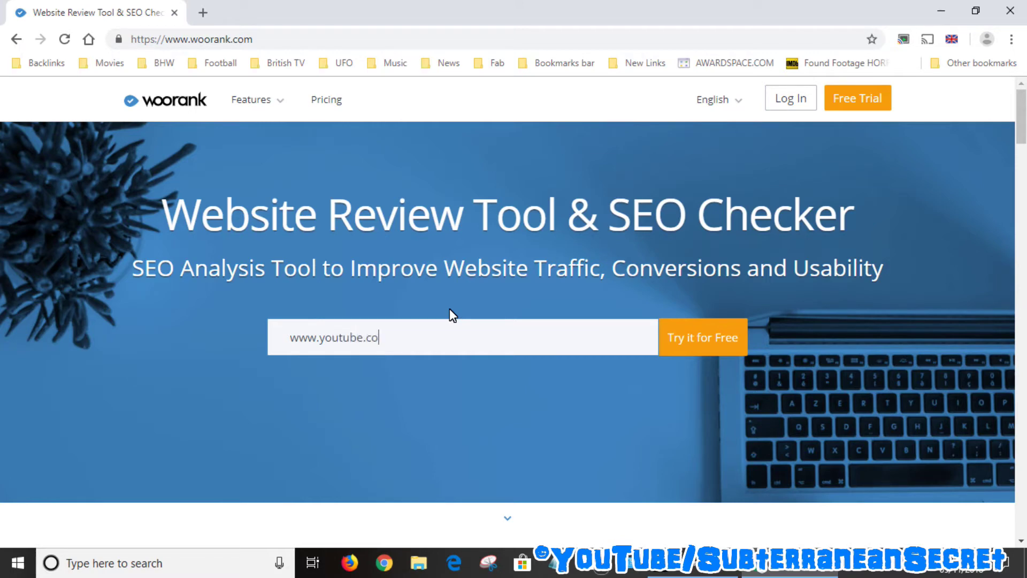
pyautogui.press('Return')
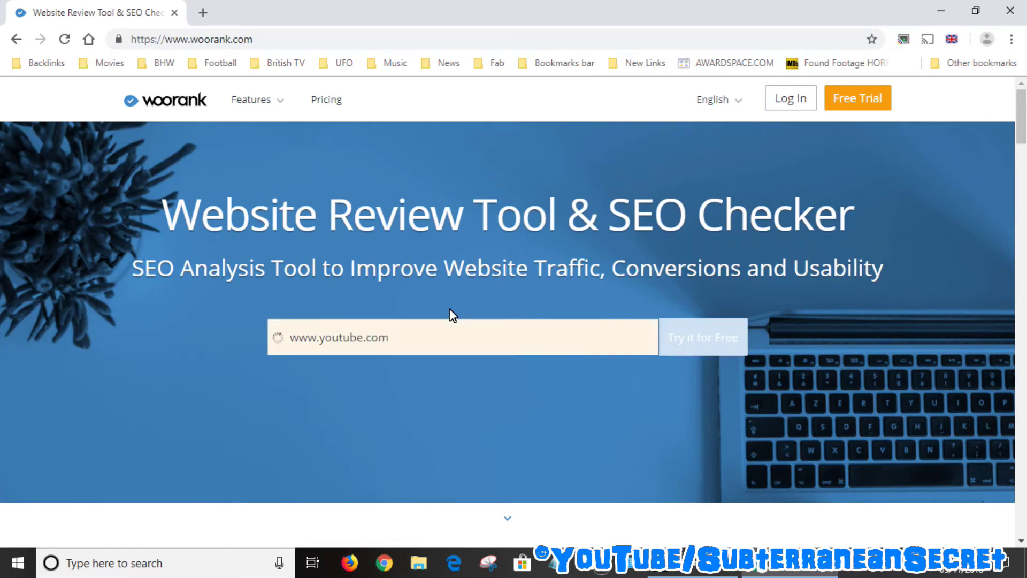